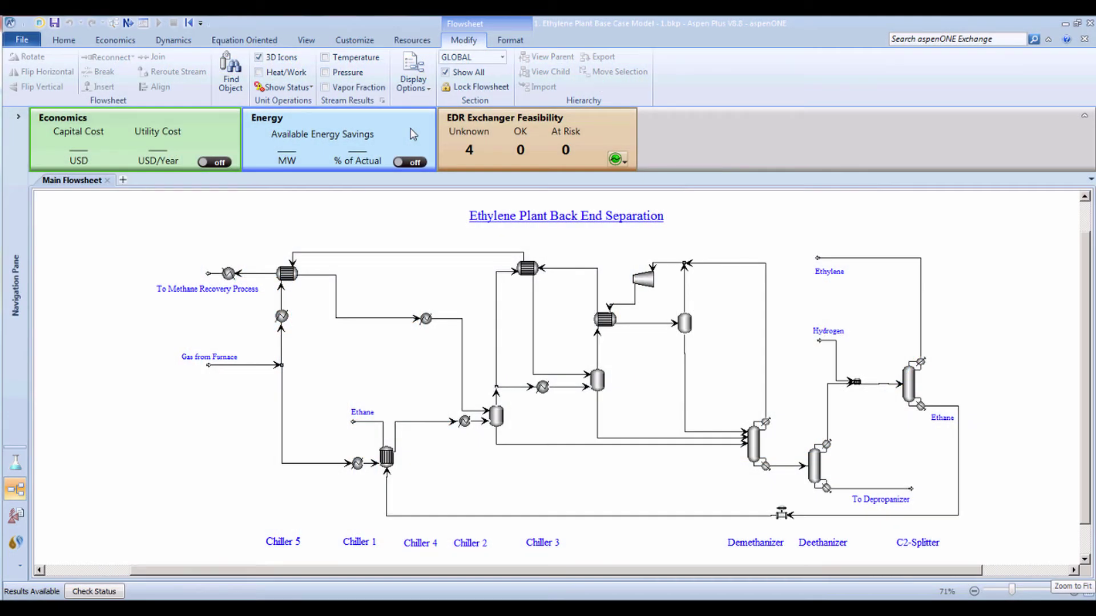
Activate Energy Analysis from the dashboard to report 8.80 MW (7.23%) available savings
click(414, 161)
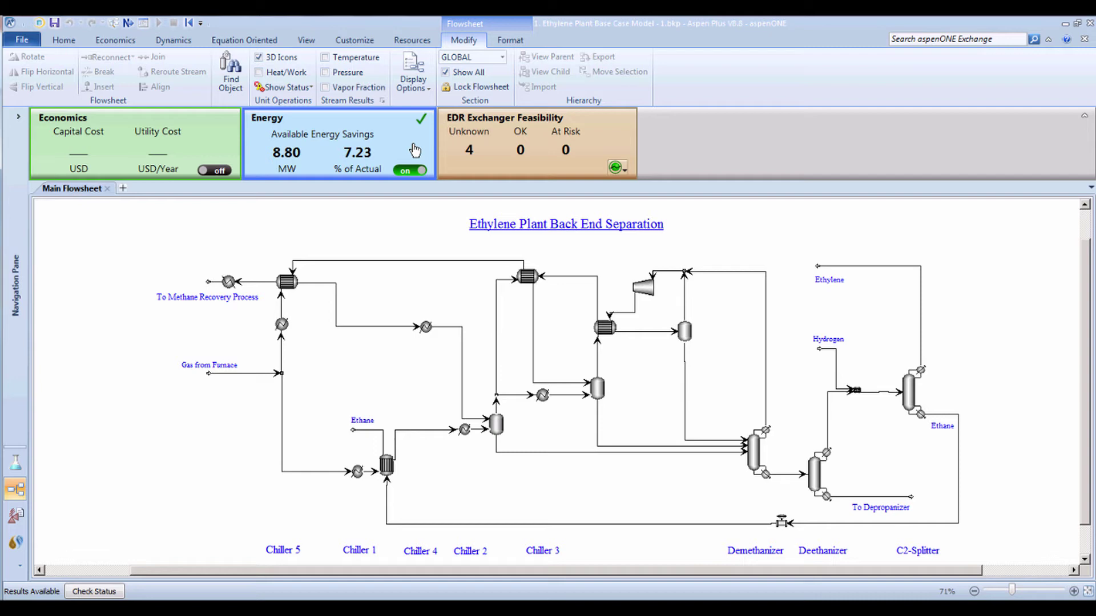
Dock Energy Analysis in a new vertical tab group and show Savings Summary in $ Millions/Yr
click(415, 150)
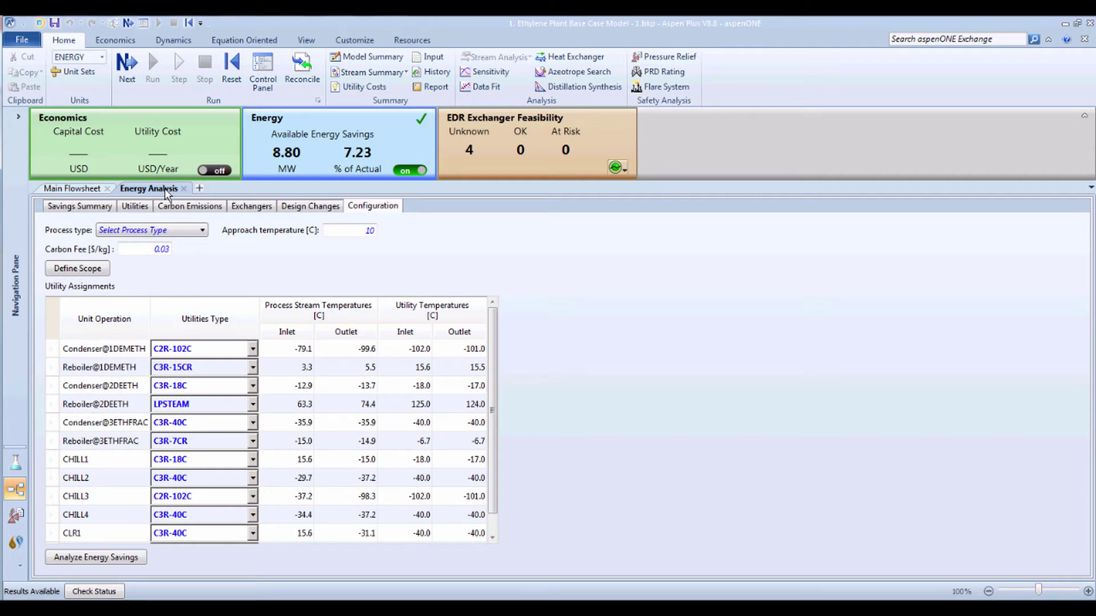
right_click(167, 193)
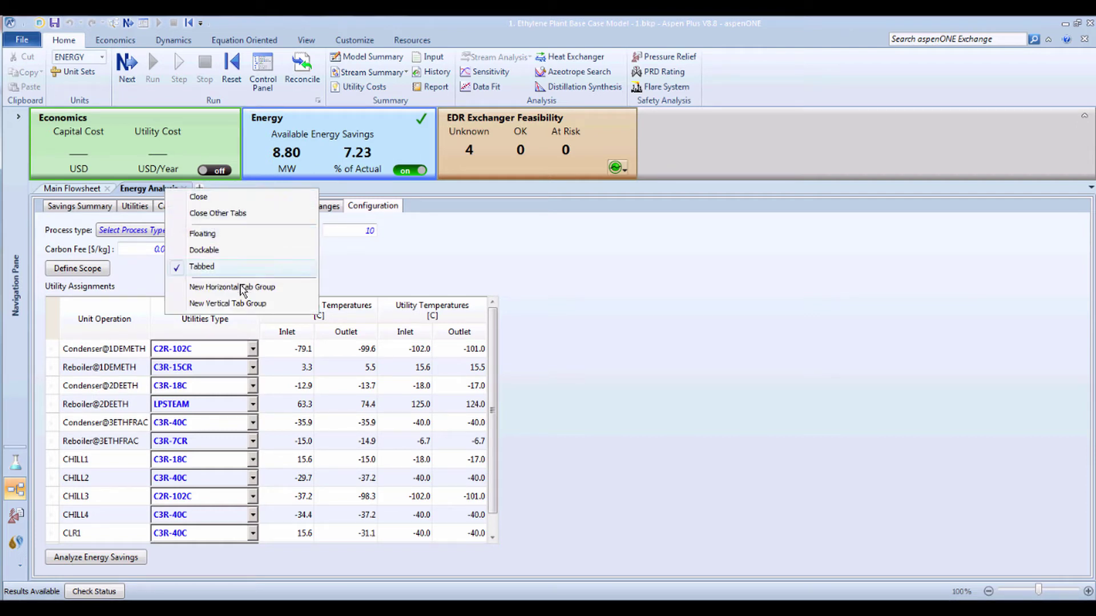
click(241, 304)
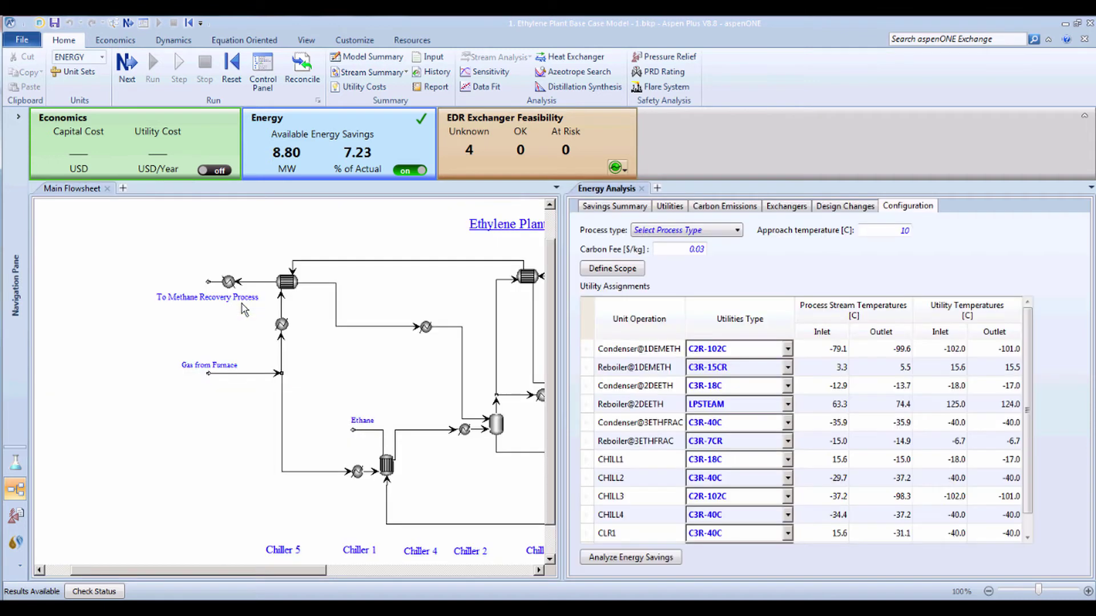
click(605, 209)
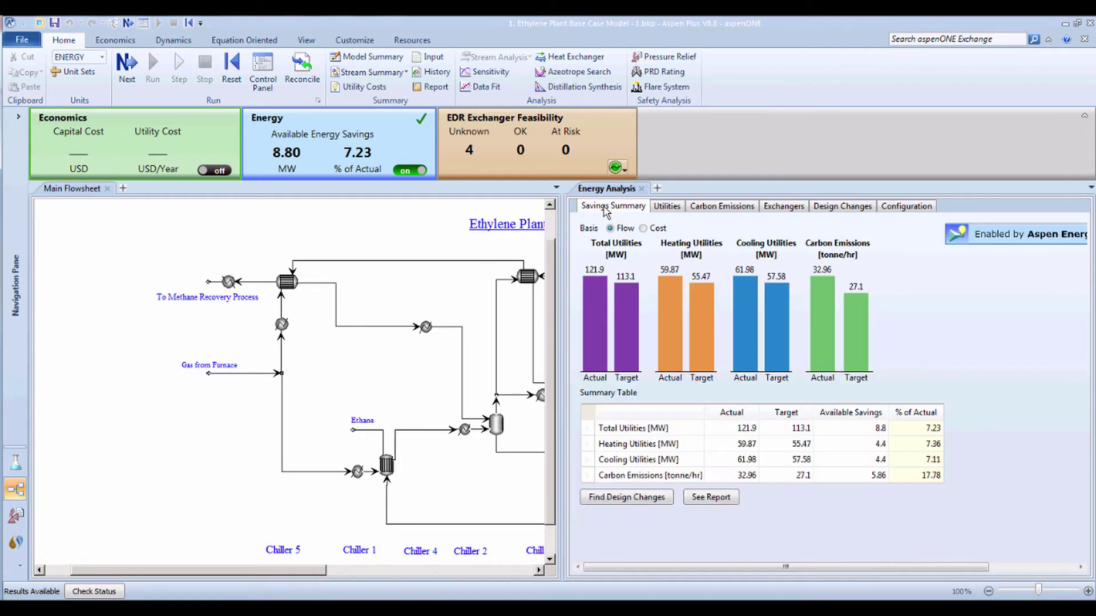
click(643, 229)
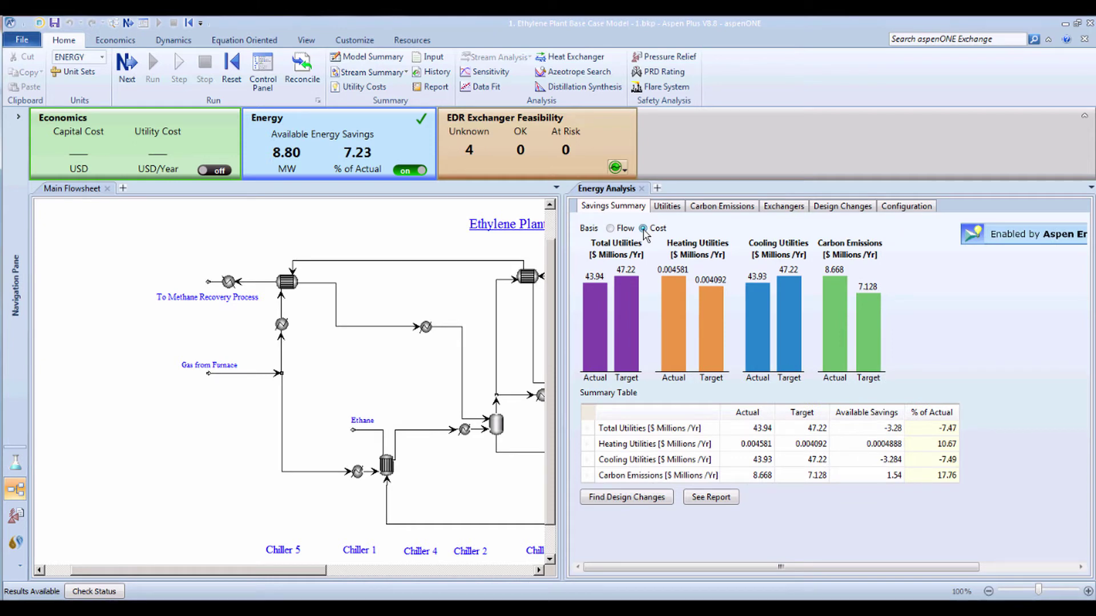
Run Find Design Changes and review the added-area, new-exchanger and CB3 relocation solutions
click(617, 498)
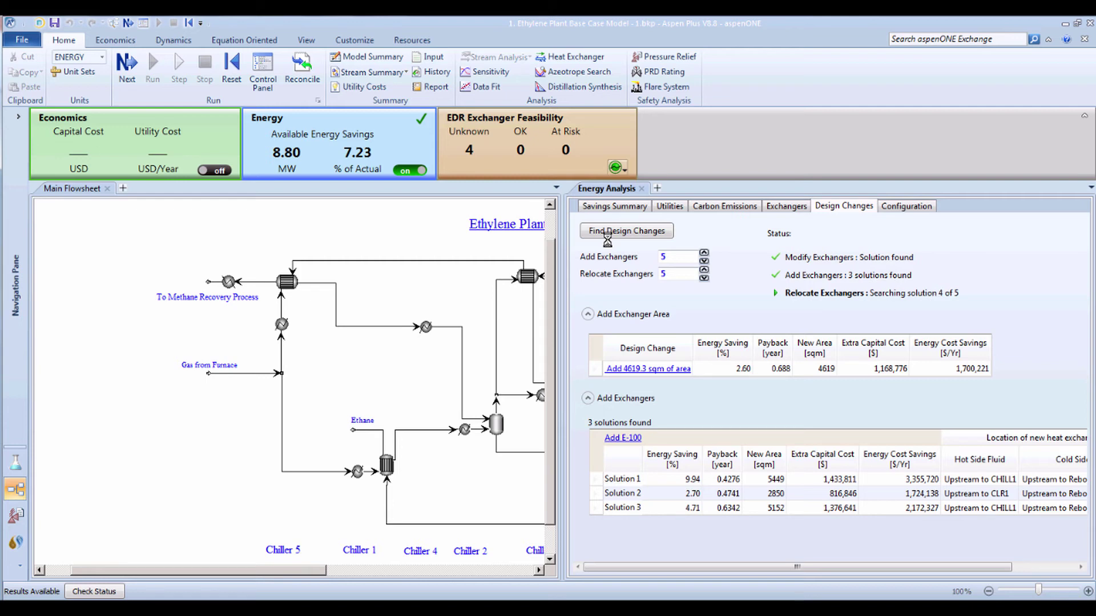
scroll(1090, 322, down, 3)
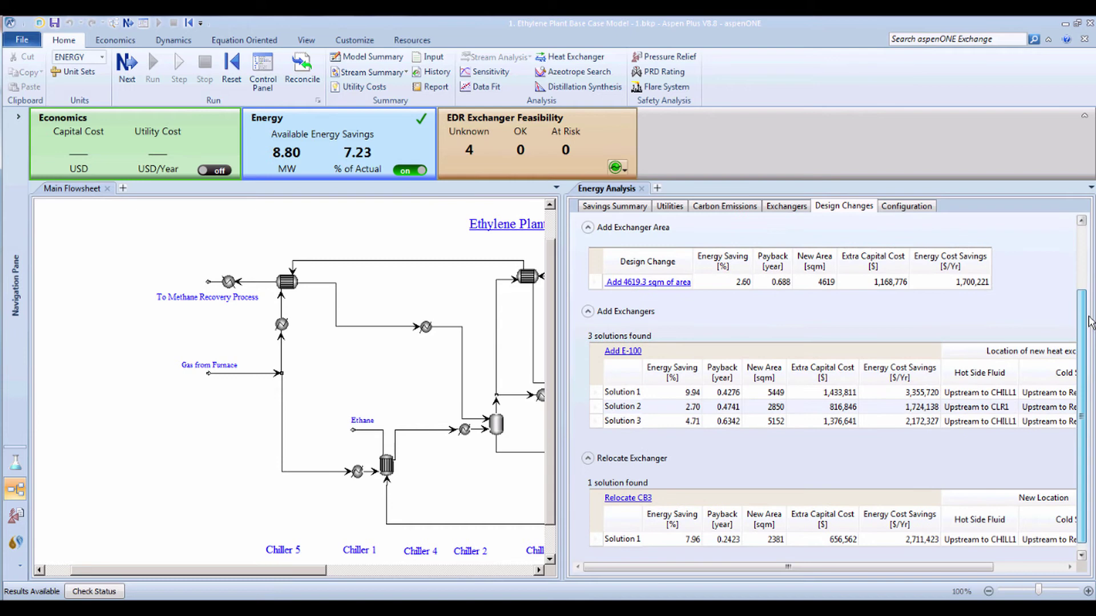
drag(1090, 322, 1092, 342)
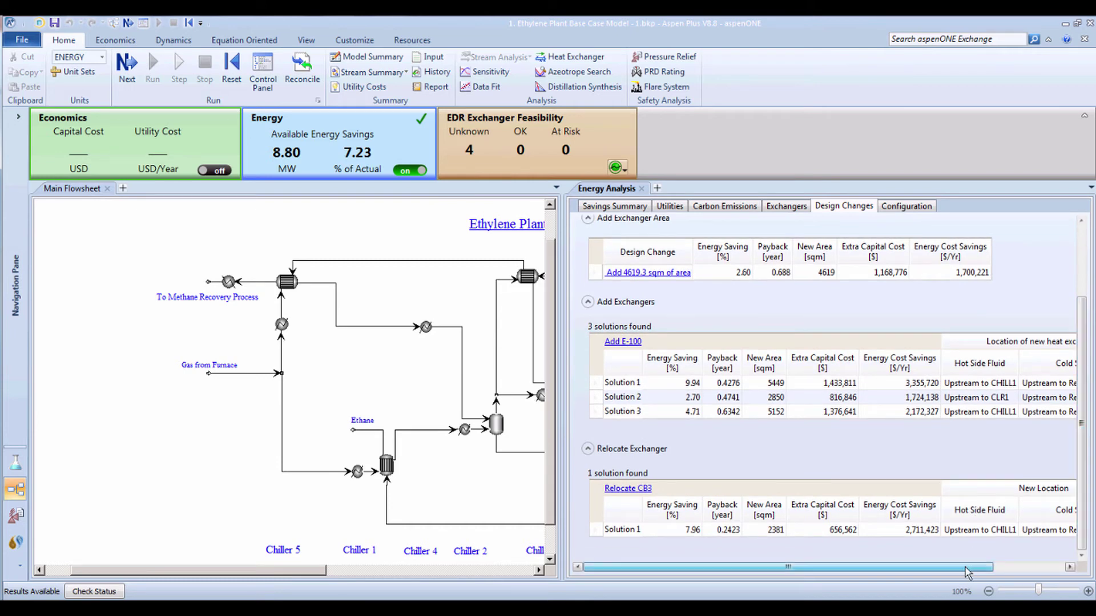
drag(974, 567, 1045, 568)
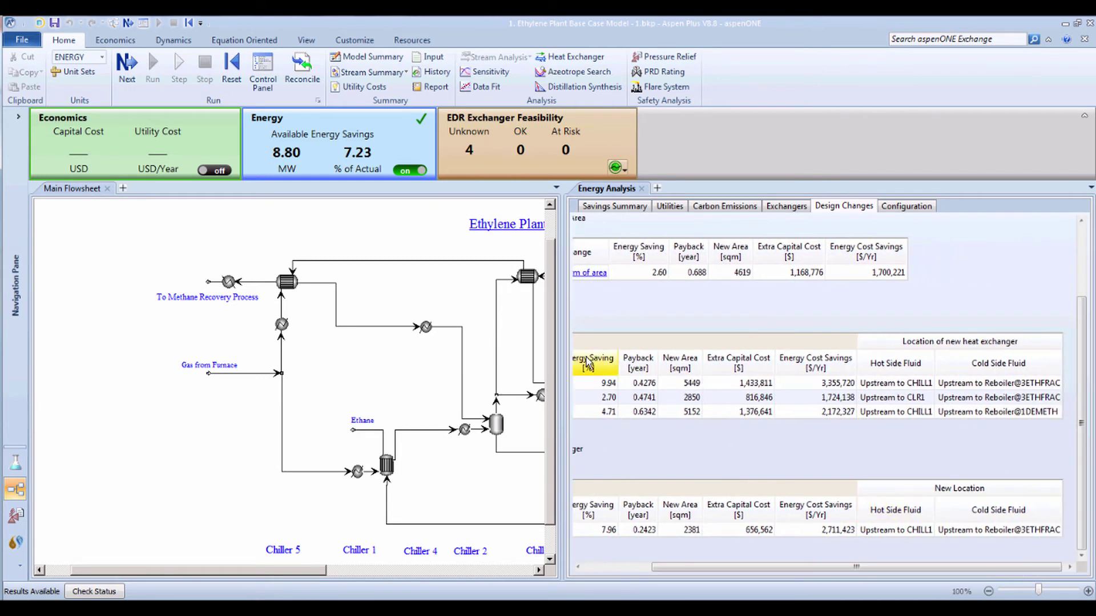